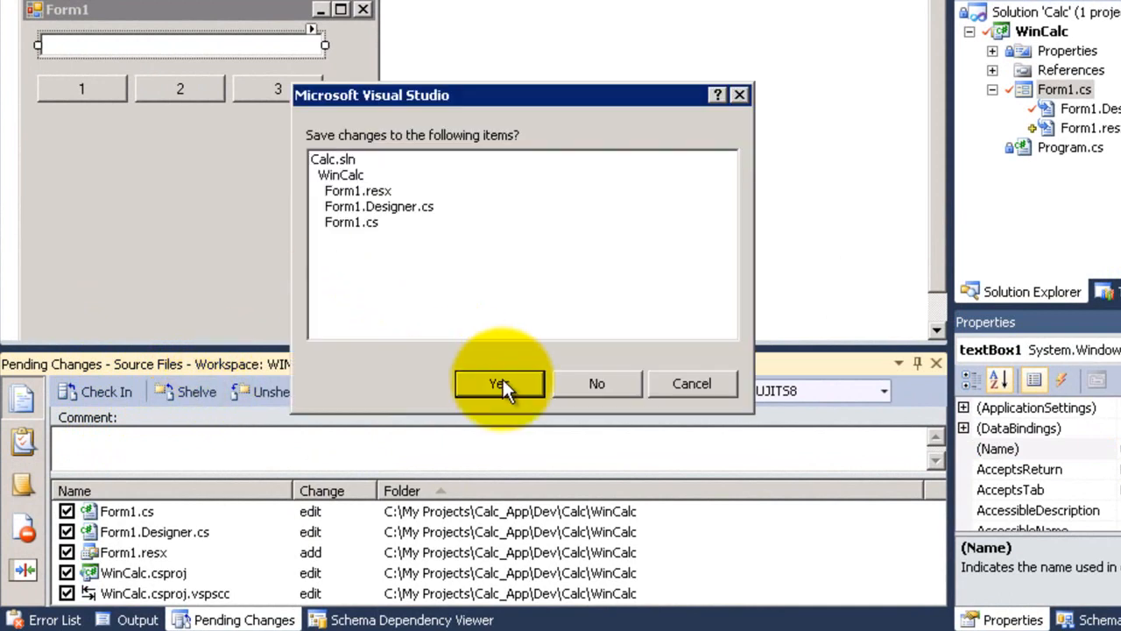
# Save the modified items and shelve all pending changes as Backup_Work with the comment "Backup", preserving them locally.
pyautogui.click(510, 382)
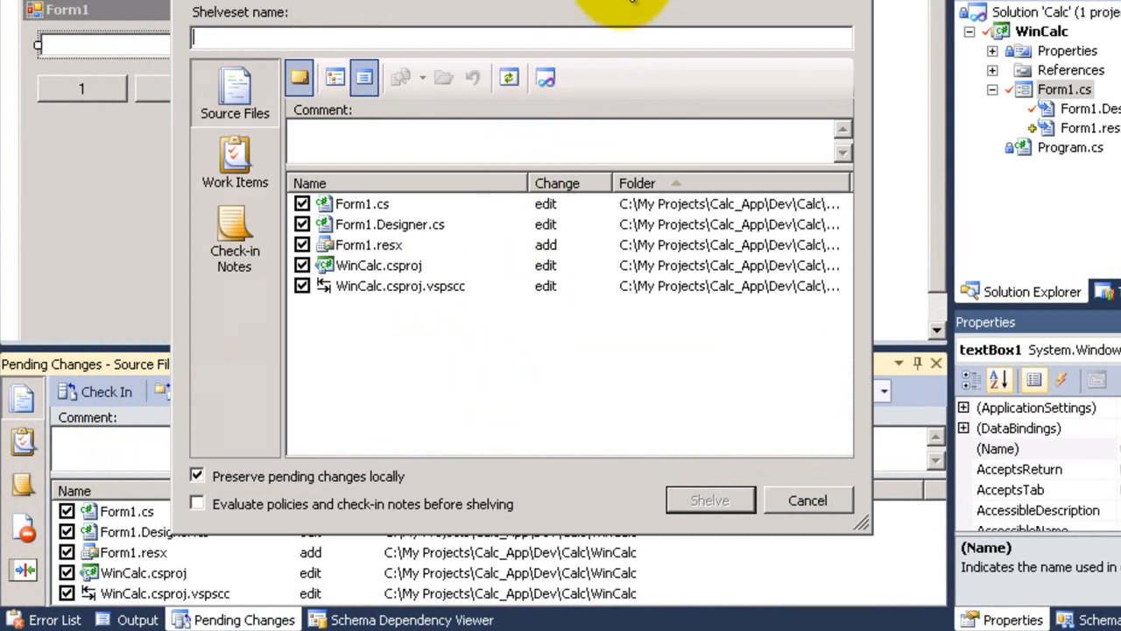
pyautogui.write('Backu')
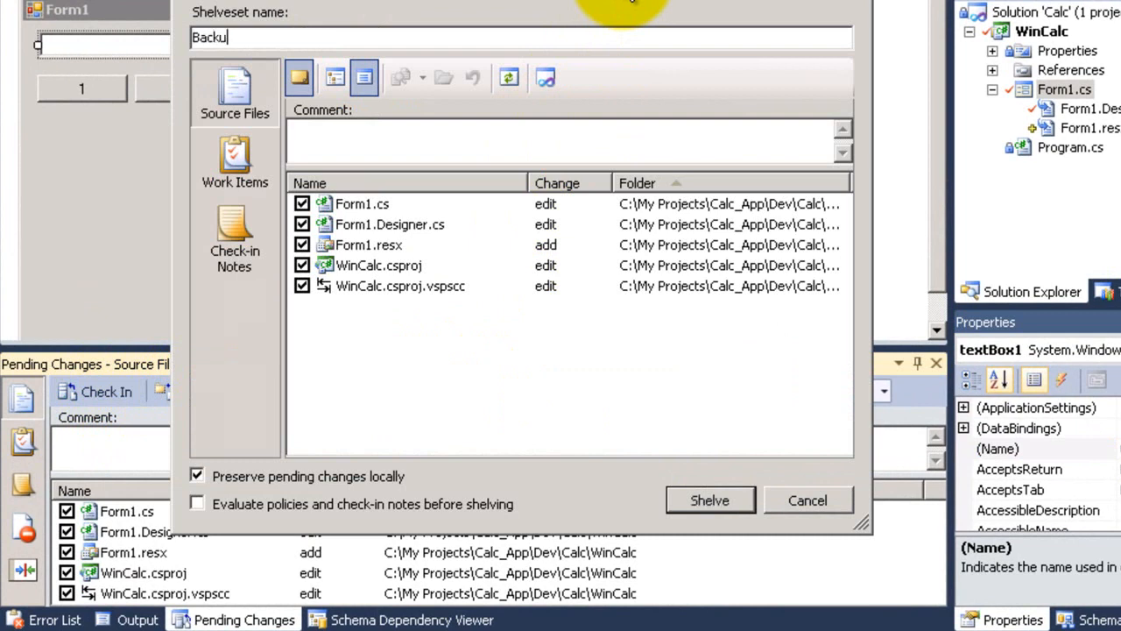
pyautogui.write('p_Work')
pyautogui.click(594, 133)
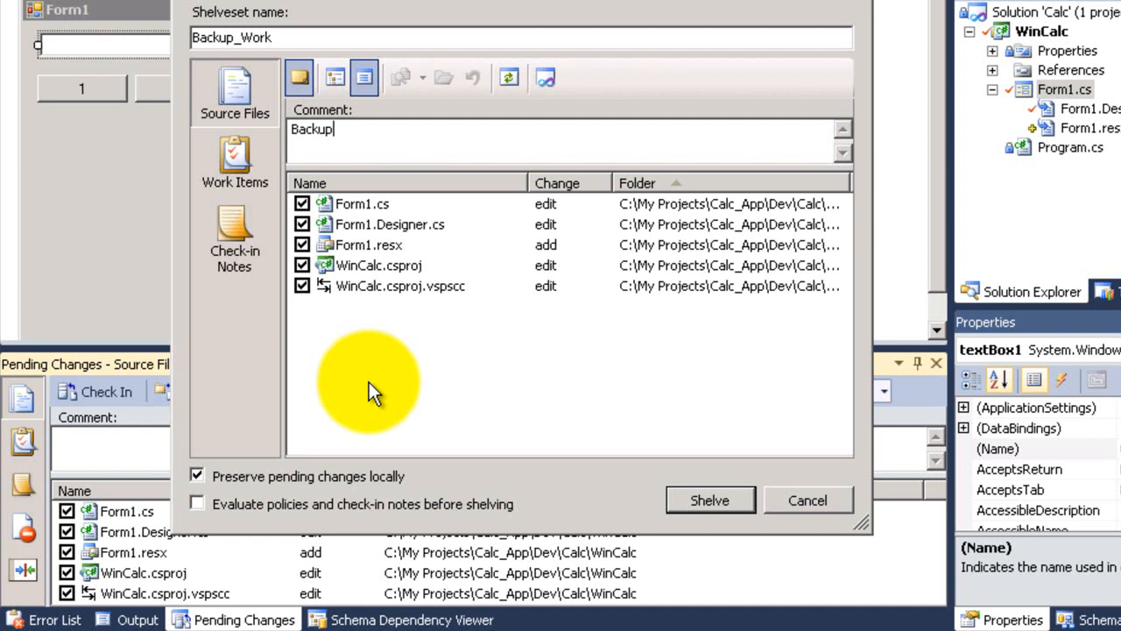
pyautogui.click(698, 501)
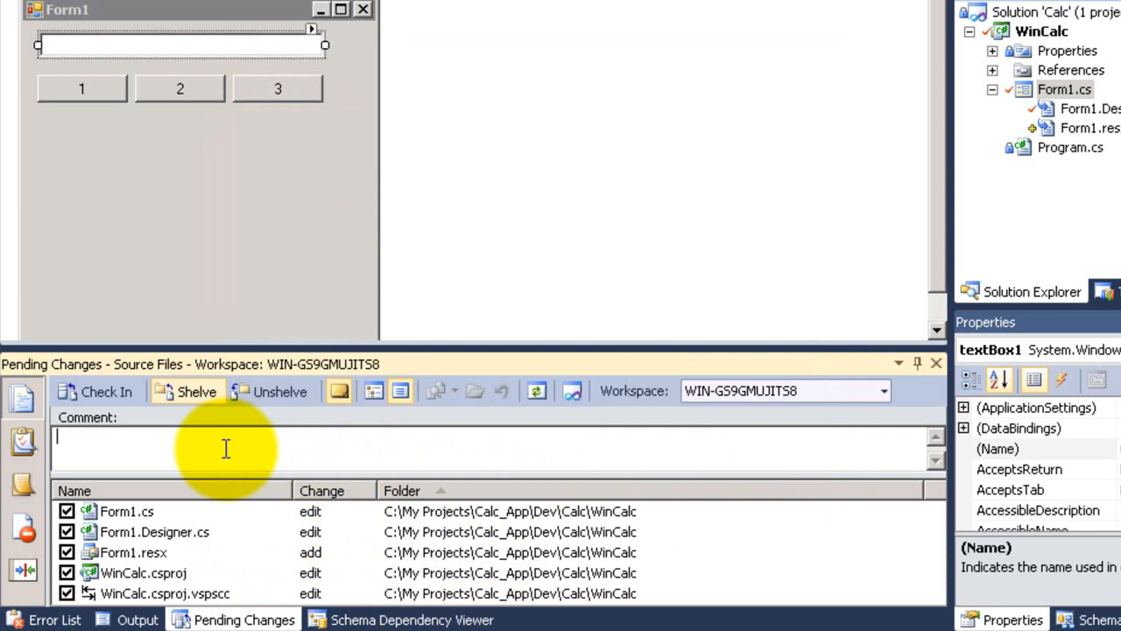
# Undo all pending changes to the five WinCalc files and close the Form1 designer.
pyautogui.click(210, 508)
pyautogui.hotkey('ctrl', 'a')
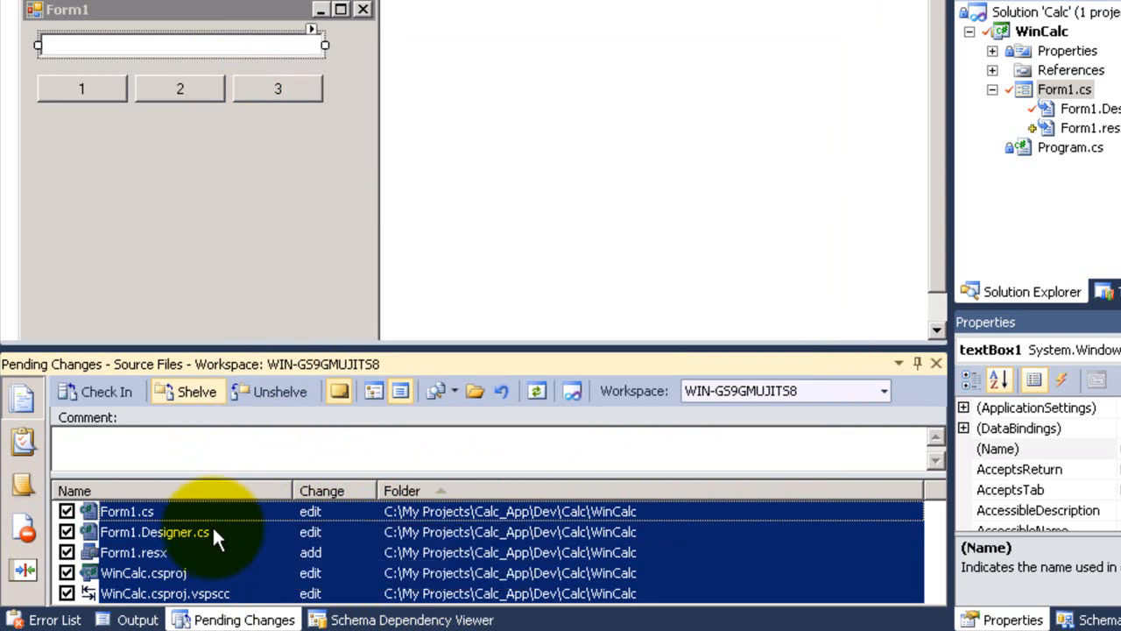
pyautogui.rightClick(212, 524)
pyautogui.click(252, 451)
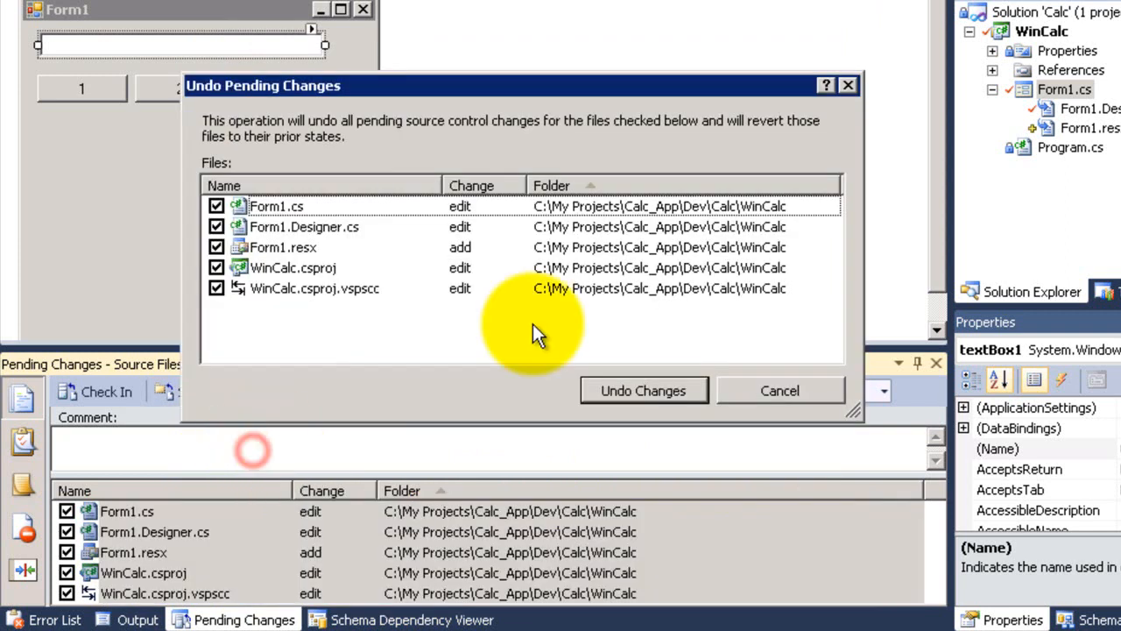
pyautogui.click(639, 385)
pyautogui.click(417, 306)
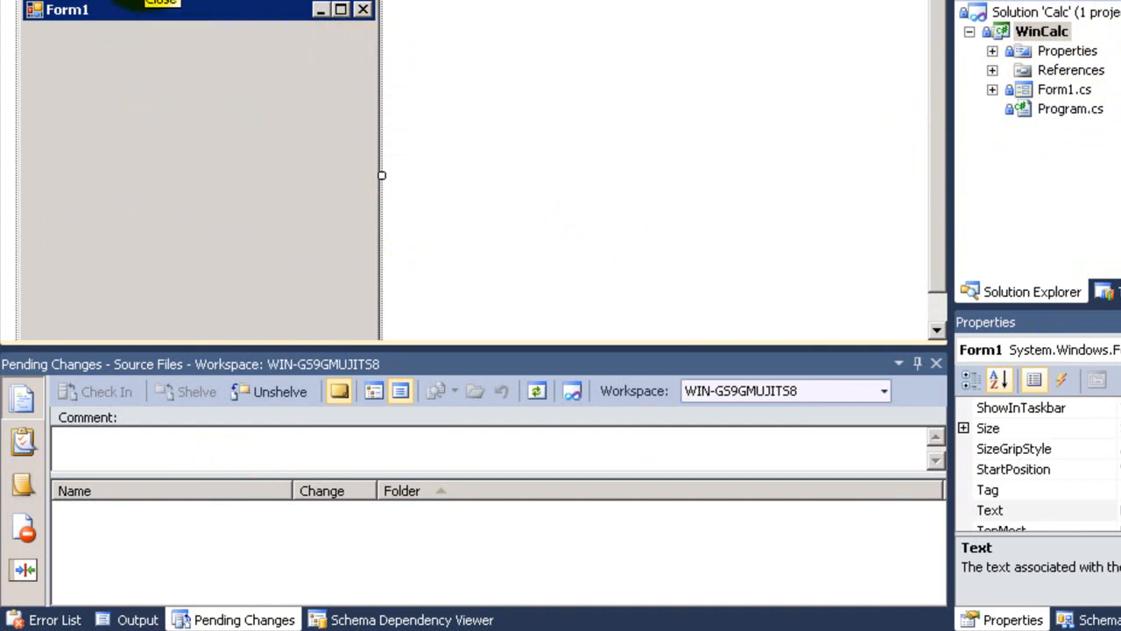
pyautogui.click(158, 1)
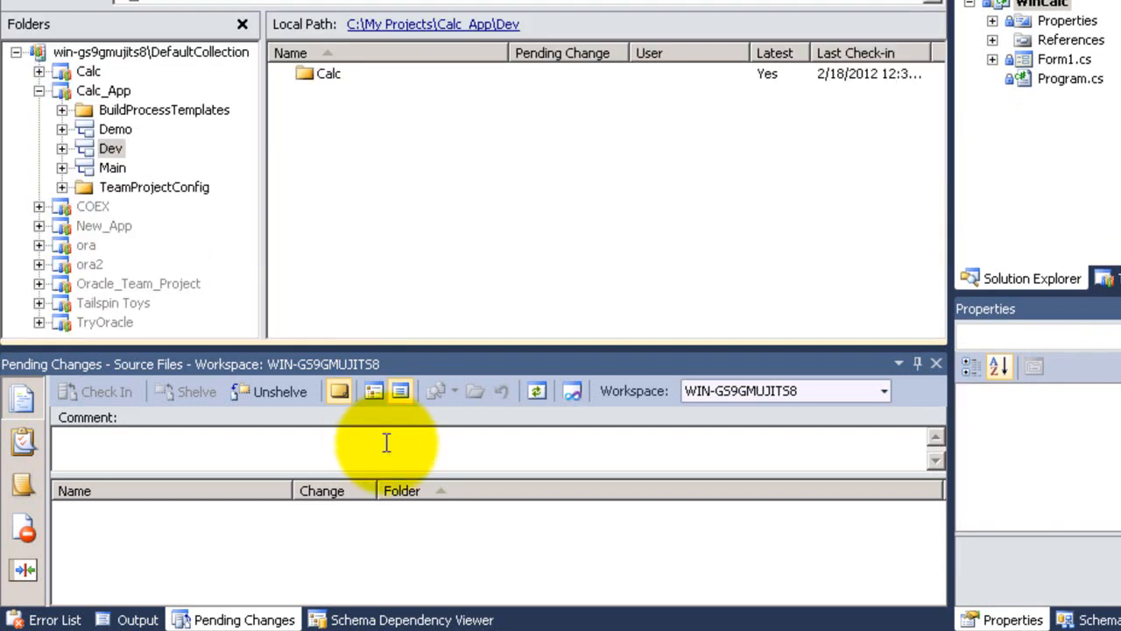
# Unshelve Backup_Work, reload the WinCalc project, and resolve the Form1.resx conflict by overwriting the local file.
pyautogui.click(277, 392)
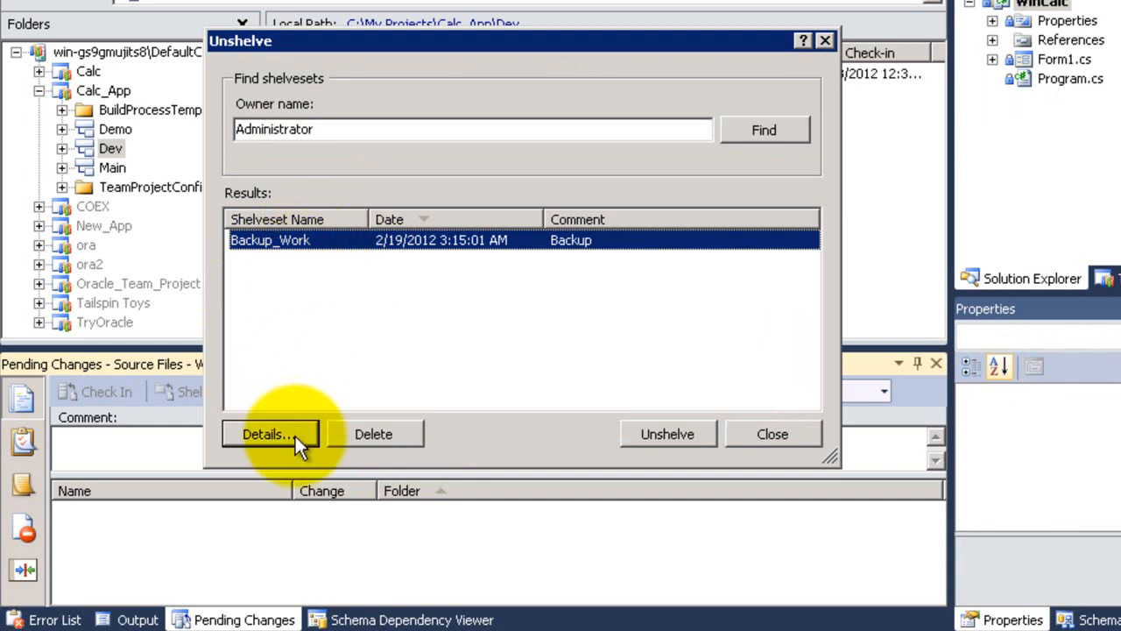
pyautogui.click(657, 429)
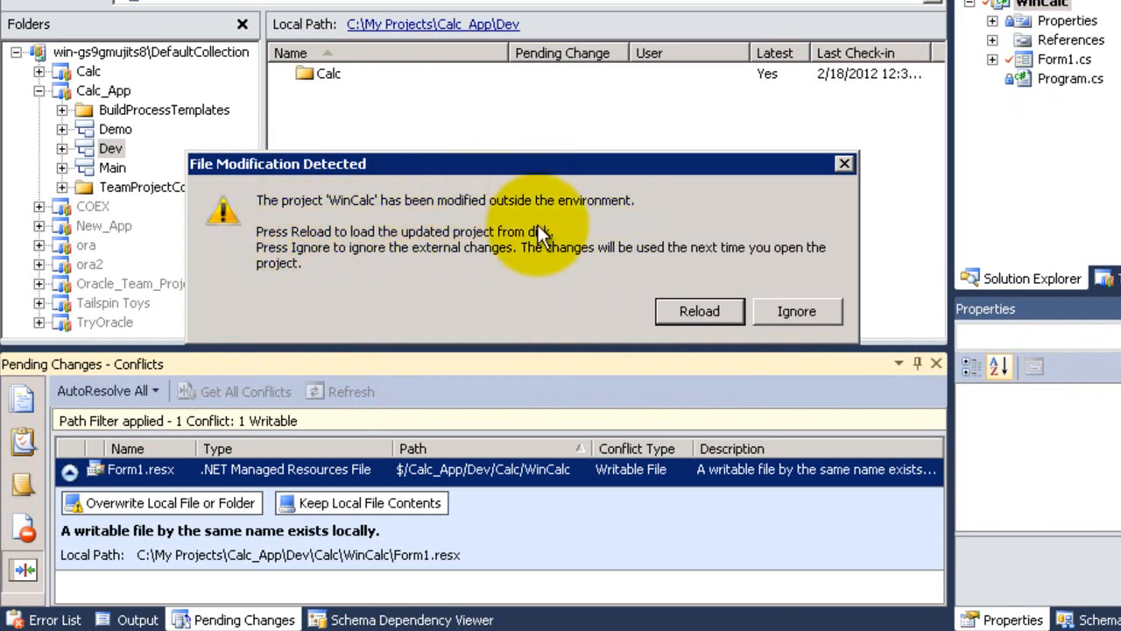
pyautogui.click(697, 311)
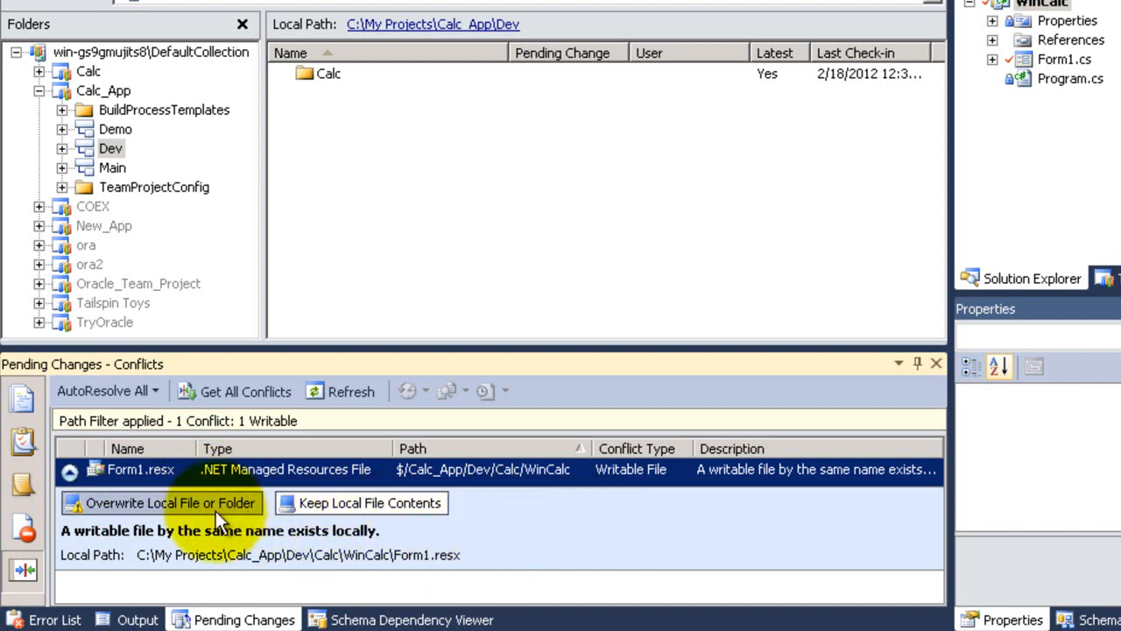
pyautogui.click(188, 506)
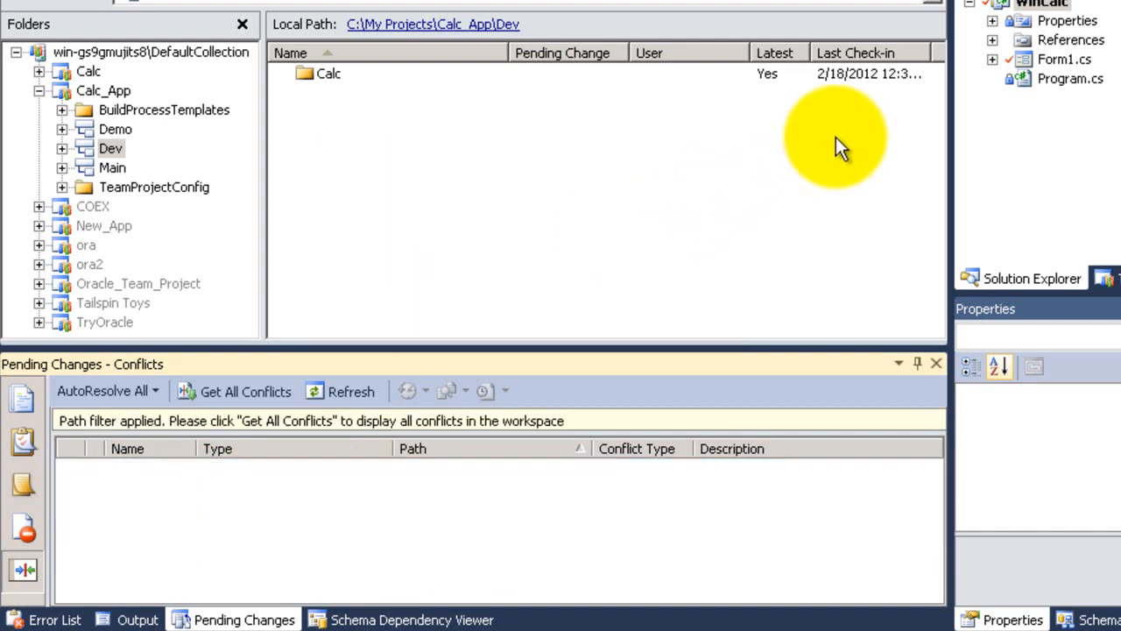
# Open Form1.cs in the designer and review the restored source files and comment in the pending changes.
pyautogui.doubleClick(1056, 62)
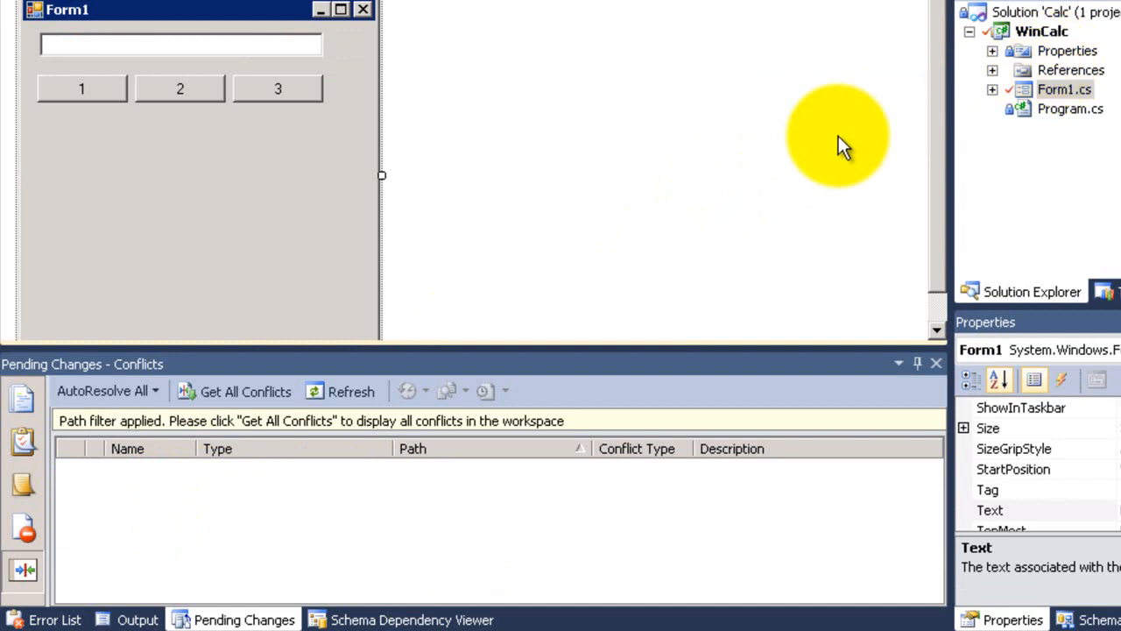
pyautogui.click(25, 402)
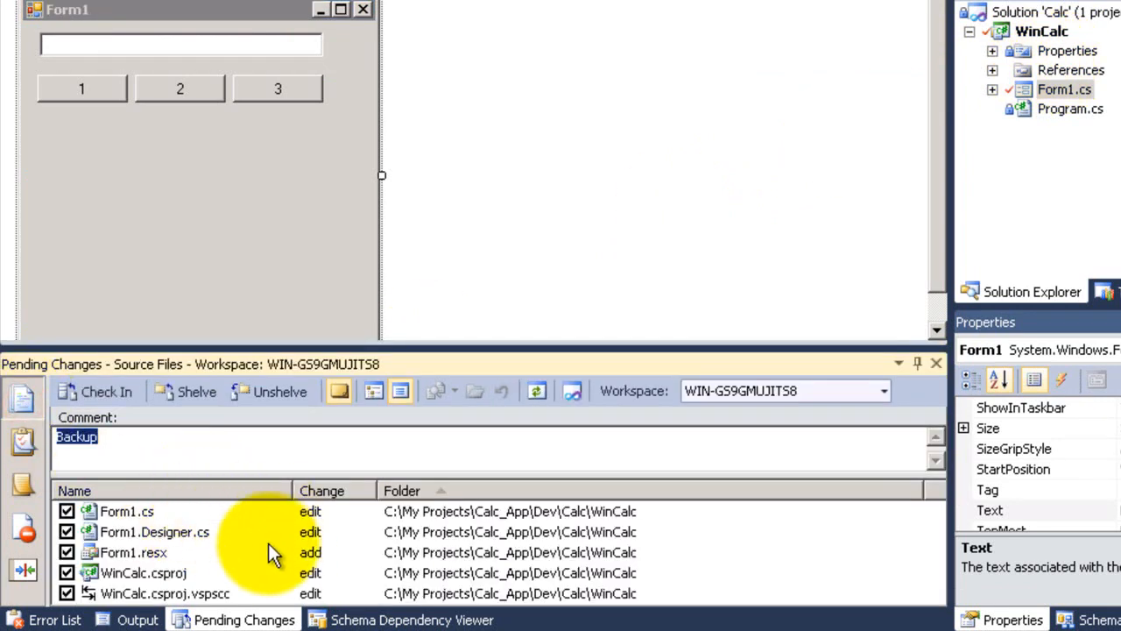
pyautogui.click(264, 462)
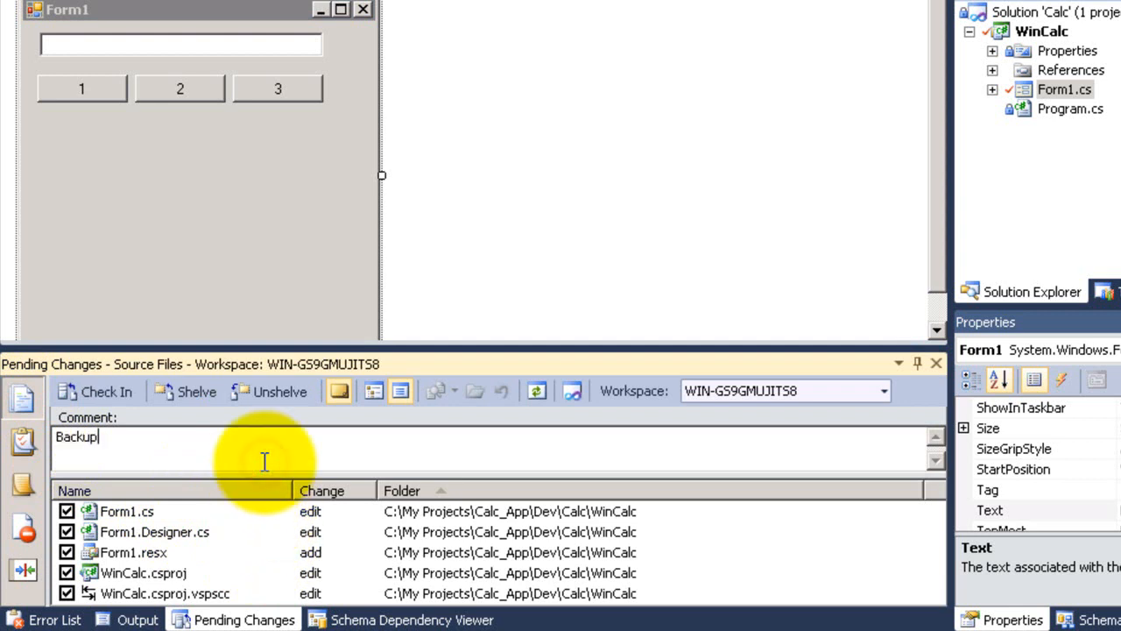
# View the changeset history of the Dev branch in source control and return to the folder listing.
pyautogui.click(203, 3)
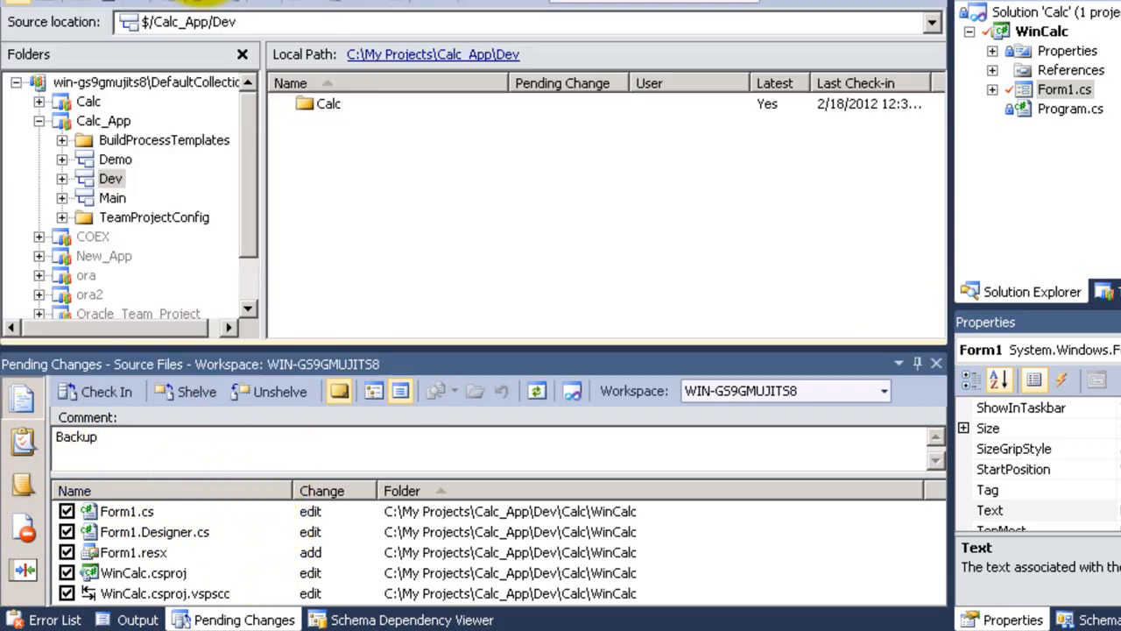
pyautogui.rightClick(105, 175)
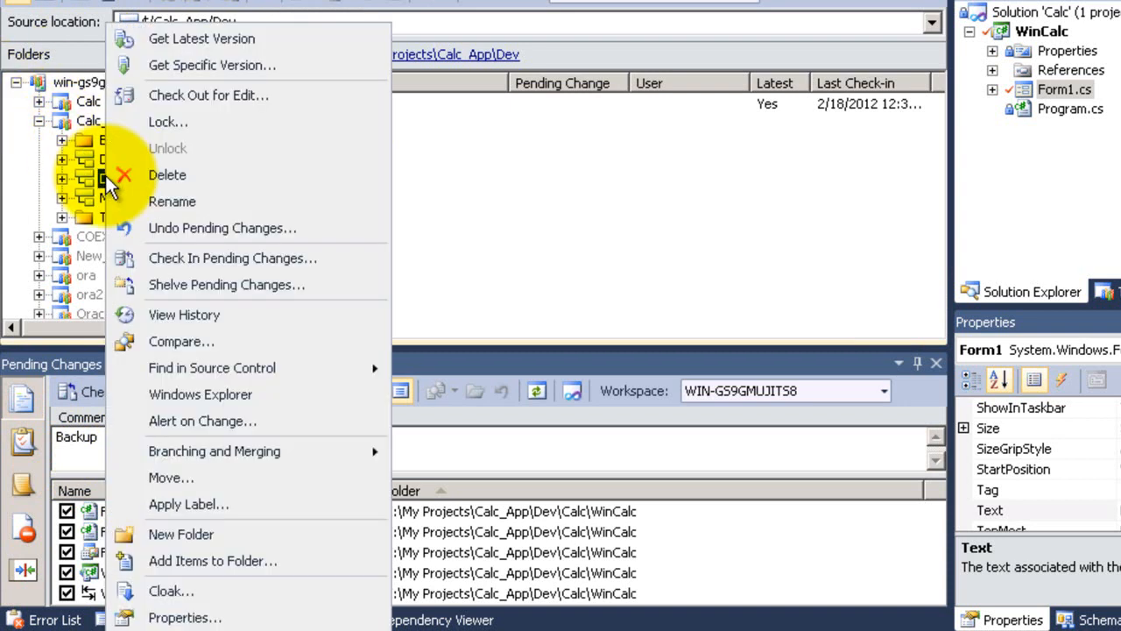
pyautogui.click(220, 316)
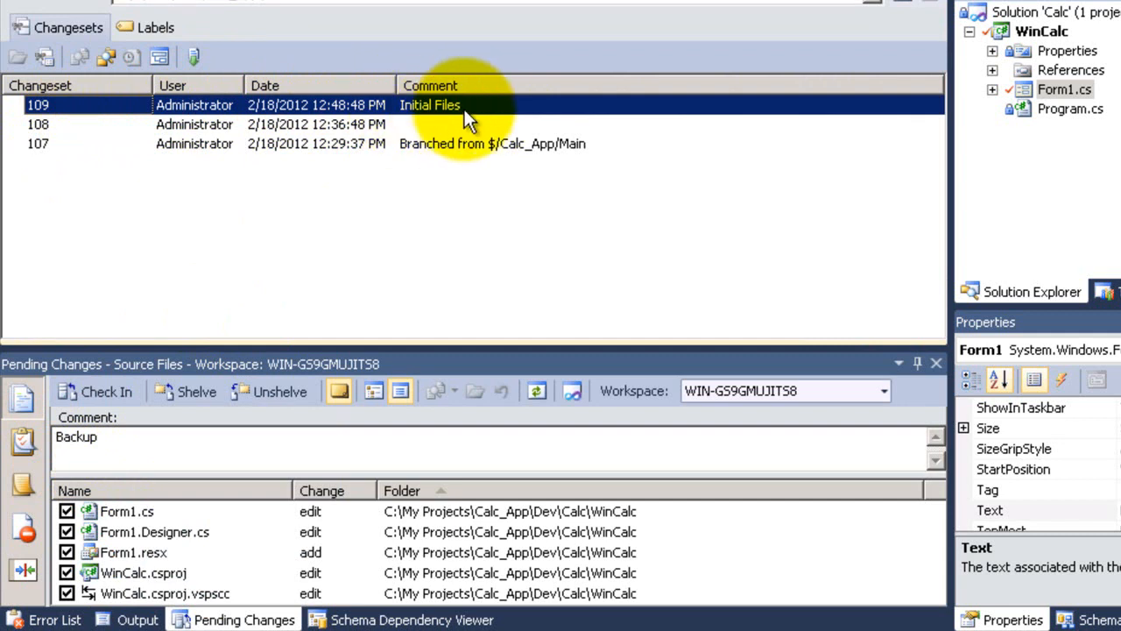
pyautogui.click(103, 0)
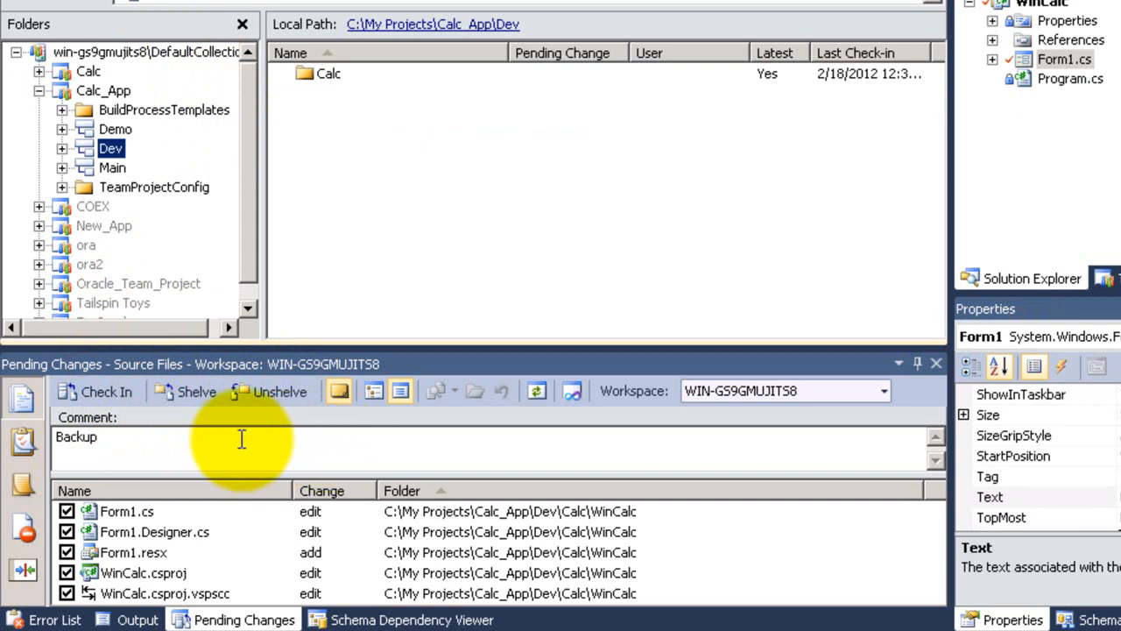
# Start a new shelveset of the pending changes and name it "Normal Shelve".
pyautogui.click(178, 385)
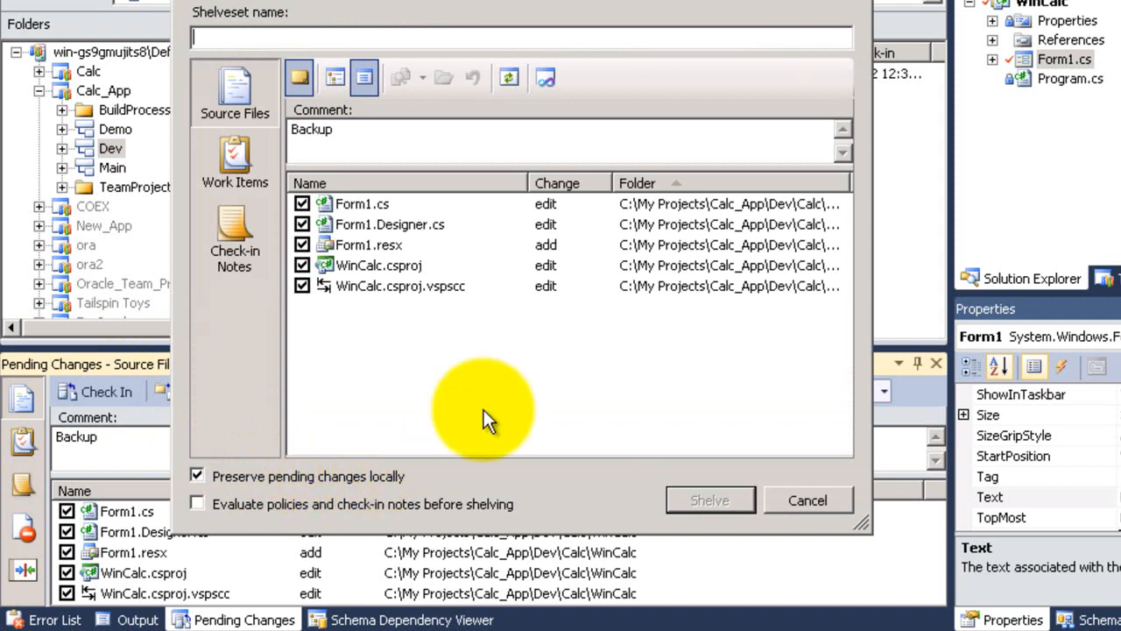
pyautogui.write('N')
pyautogui.press('BackSpace')
pyautogui.press('BackSpace')
pyautogui.write('Normal Shelve')
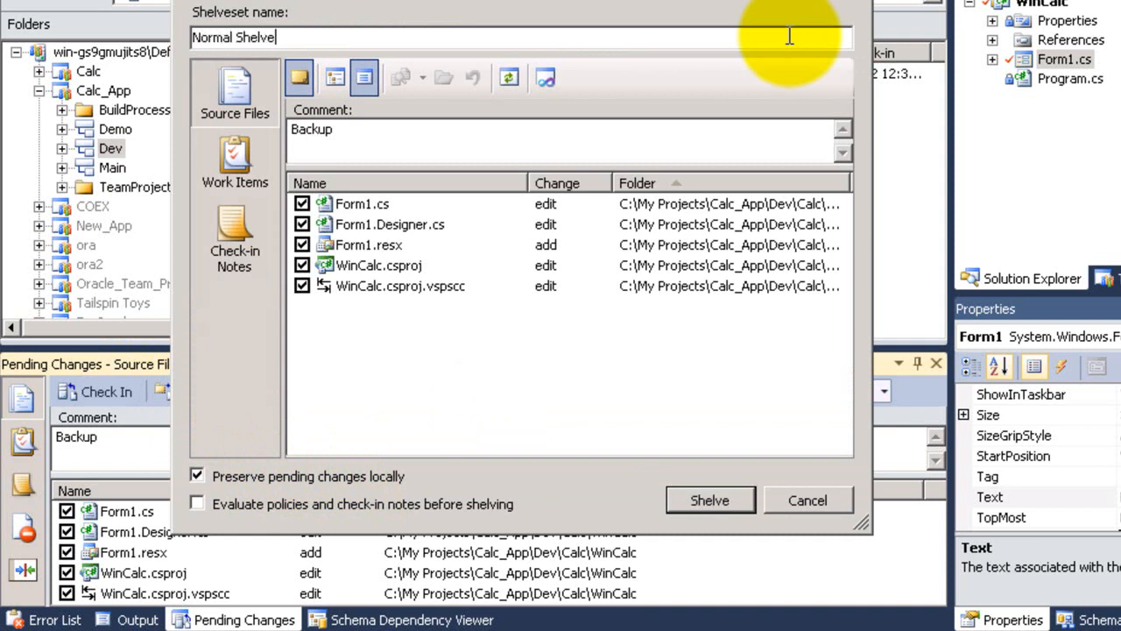
# Shelve without preserving changes locally, using the comment "Shelving my work, but my team can see it (Good for code review) or if you lose hard disk".
pyautogui.click(750, 145)
pyautogui.hotkey('ctrl', 'a')
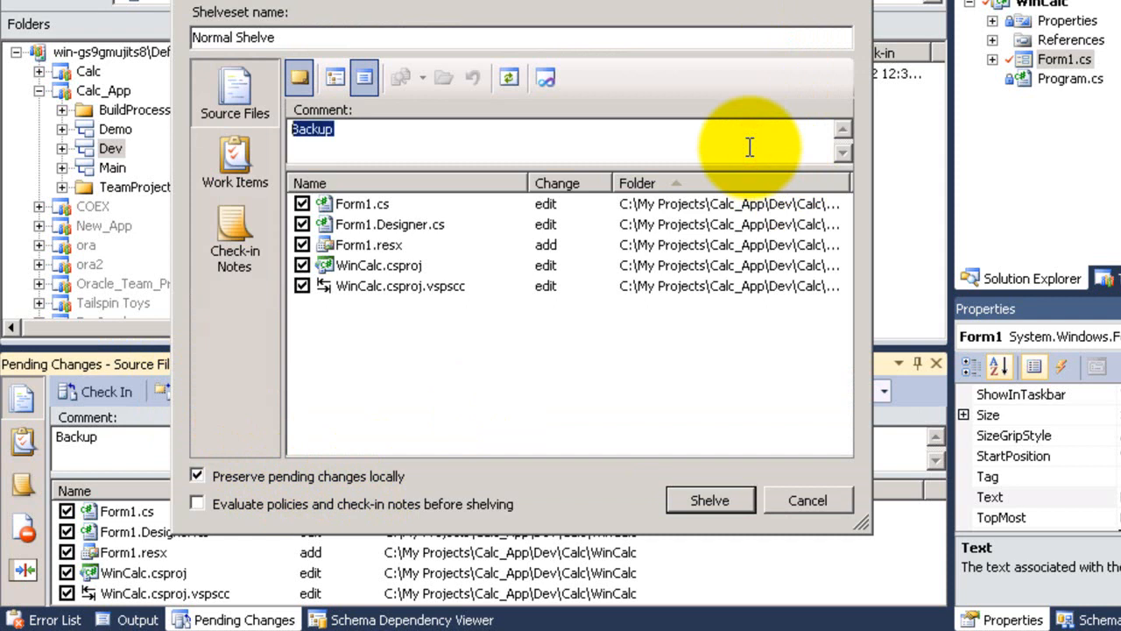
pyautogui.write('Shelving my work, but ')
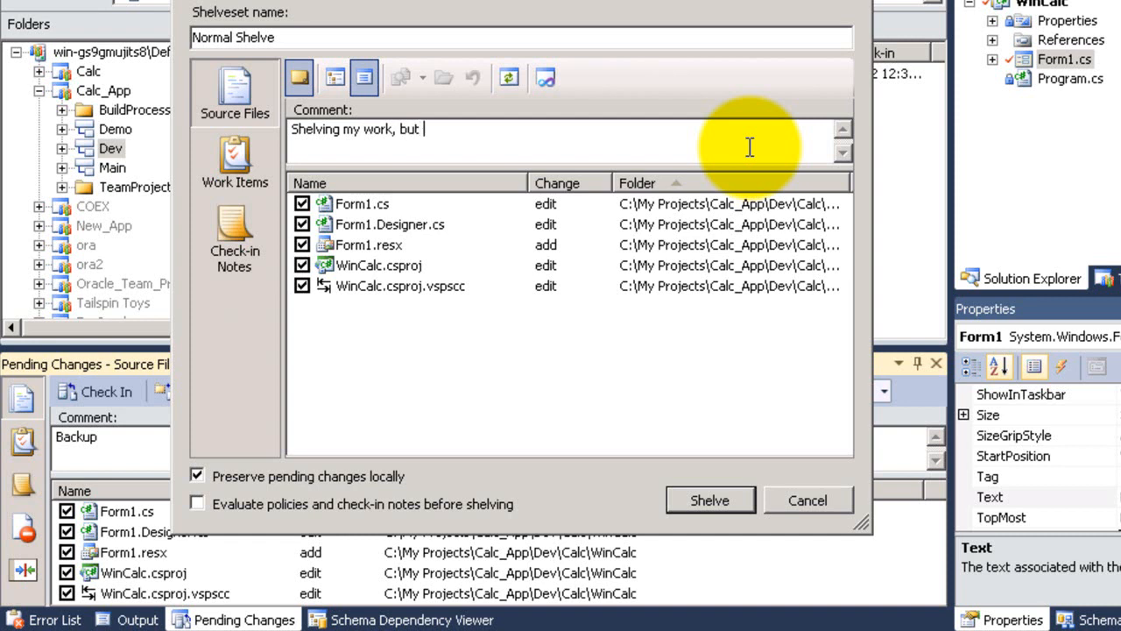
pyautogui.write('my team can see it')
pyautogui.click(352, 476)
pyautogui.click(546, 146)
pyautogui.write(', ')
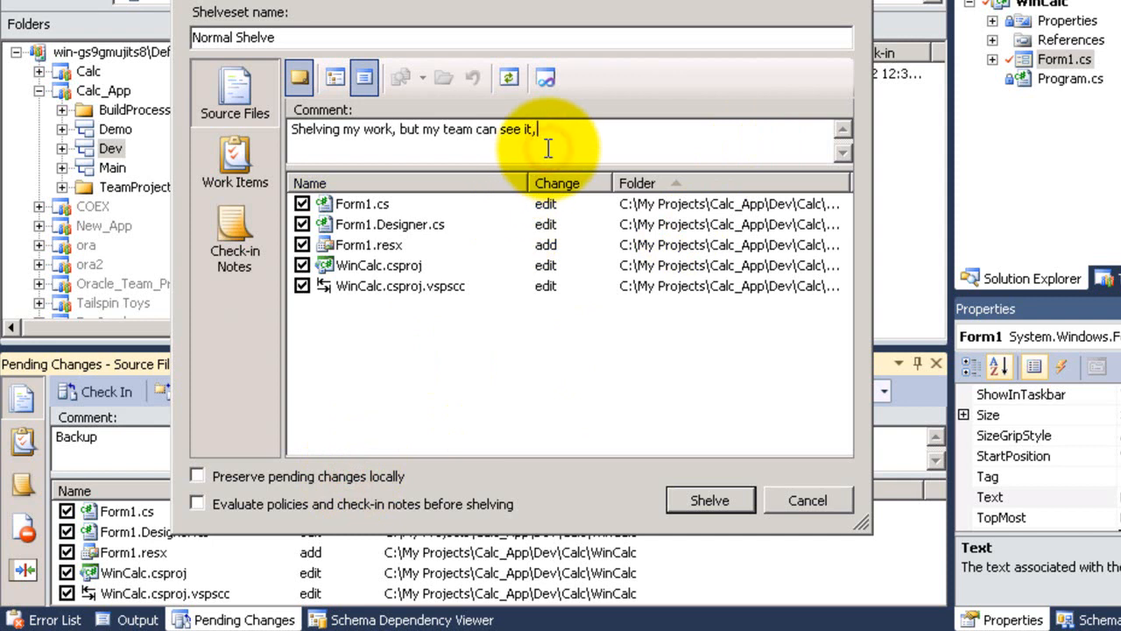
pyautogui.write('if')
pyautogui.write('Good fo')
pyautogui.write('r code review) or if you lose hard ')
pyautogui.write('disk')
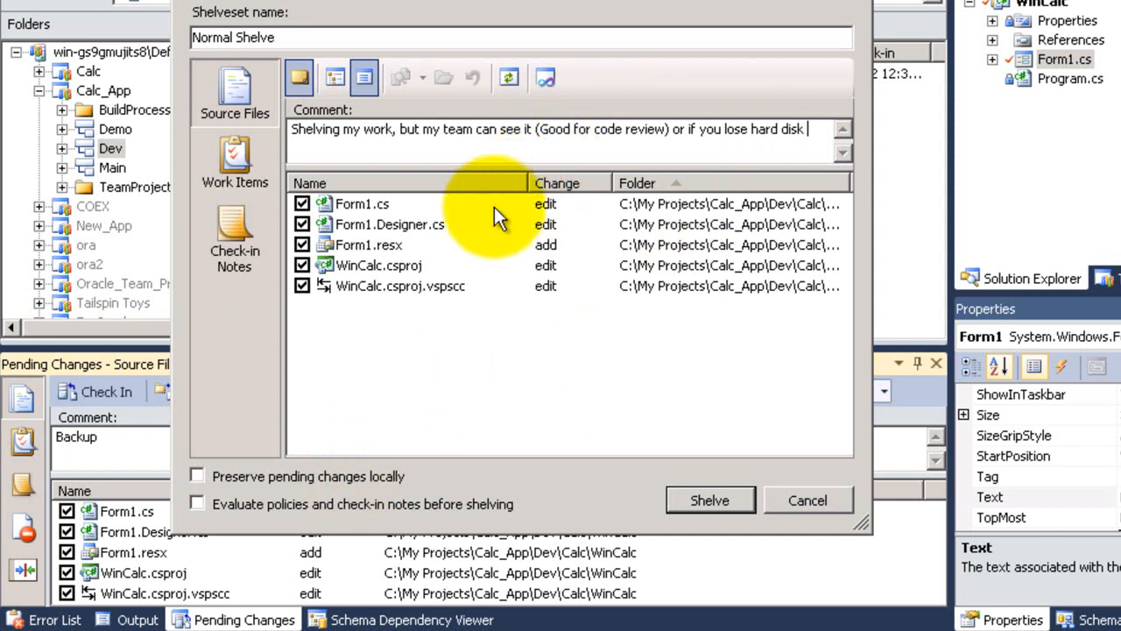
pyautogui.click(718, 492)
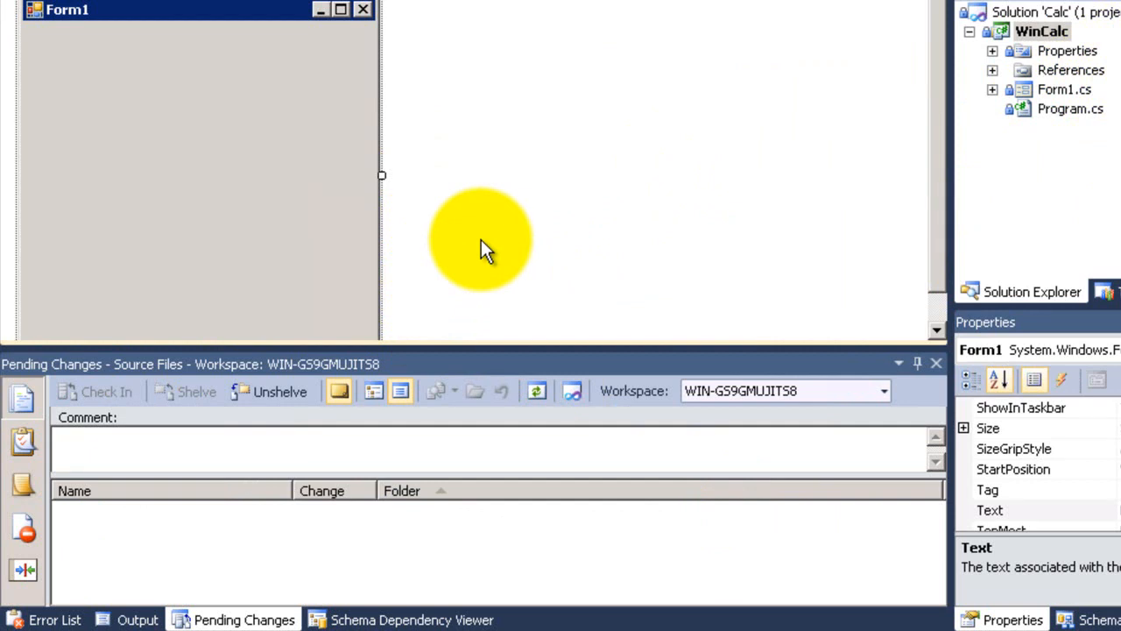
# Unshelve all files from the Normal Shelve shelveset, keeping it on the server, and reload the WinCalc project.
pyautogui.click(273, 389)
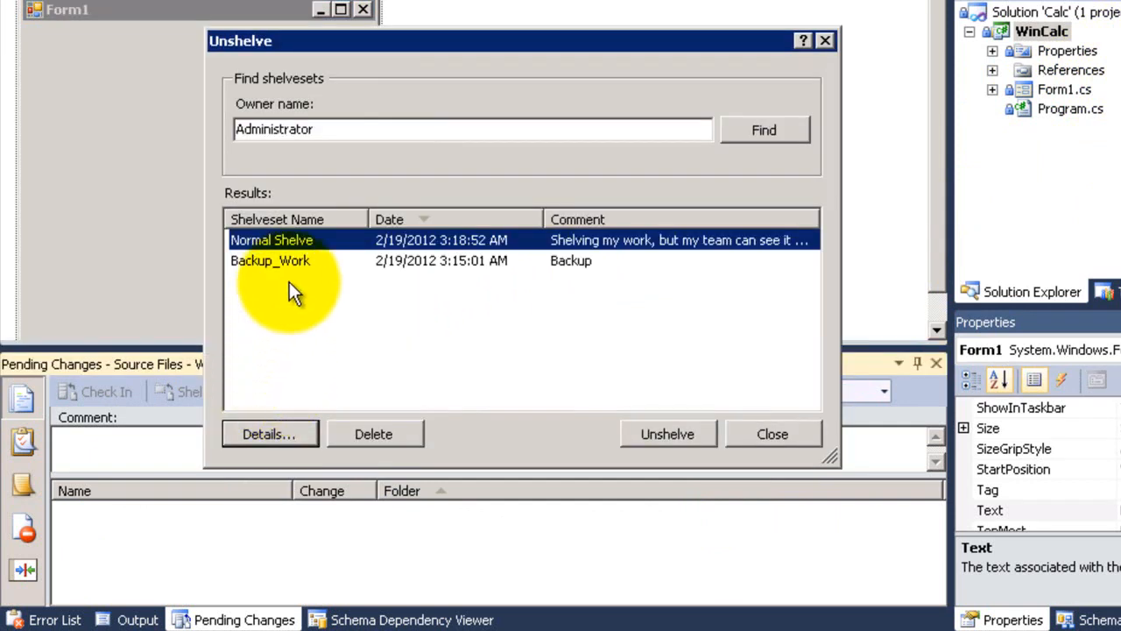
pyautogui.doubleClick(302, 238)
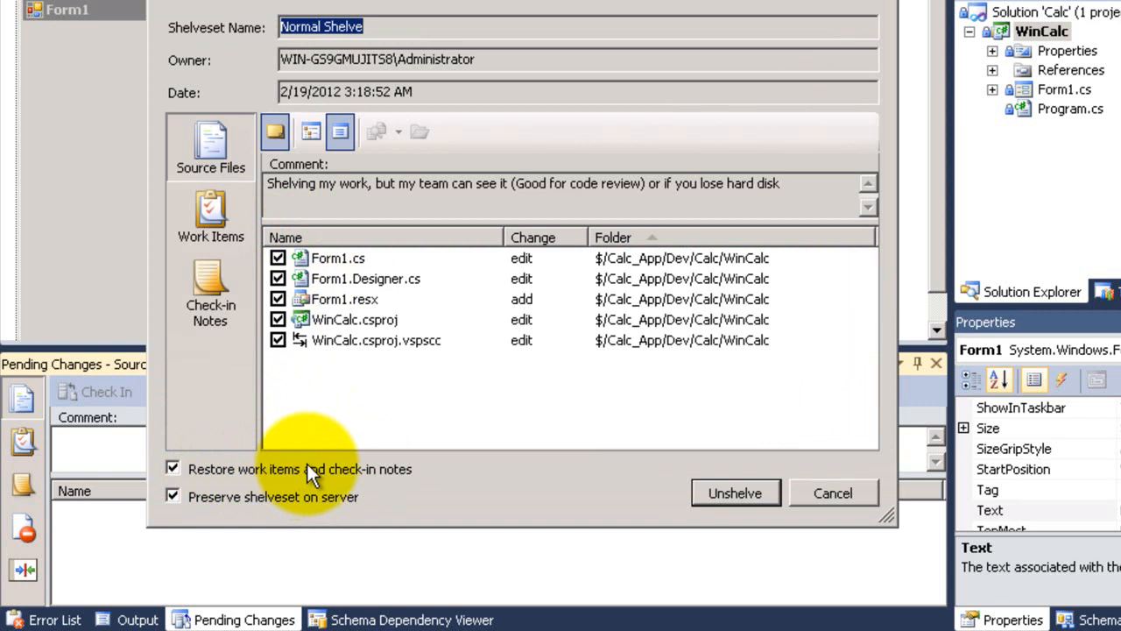
pyautogui.click(717, 484)
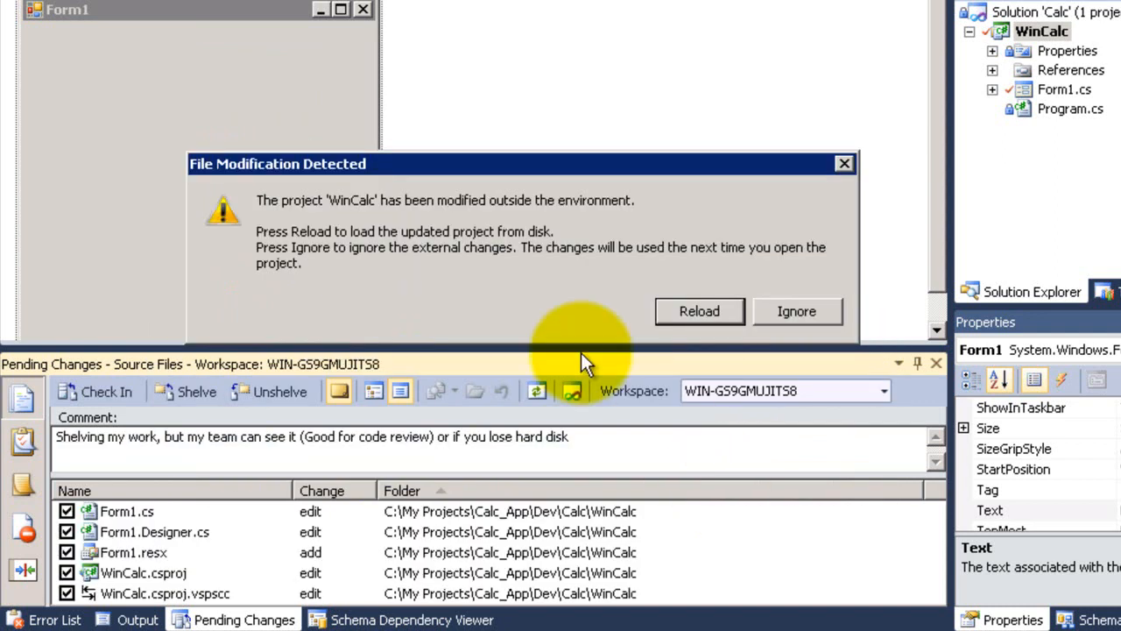
pyautogui.click(700, 311)
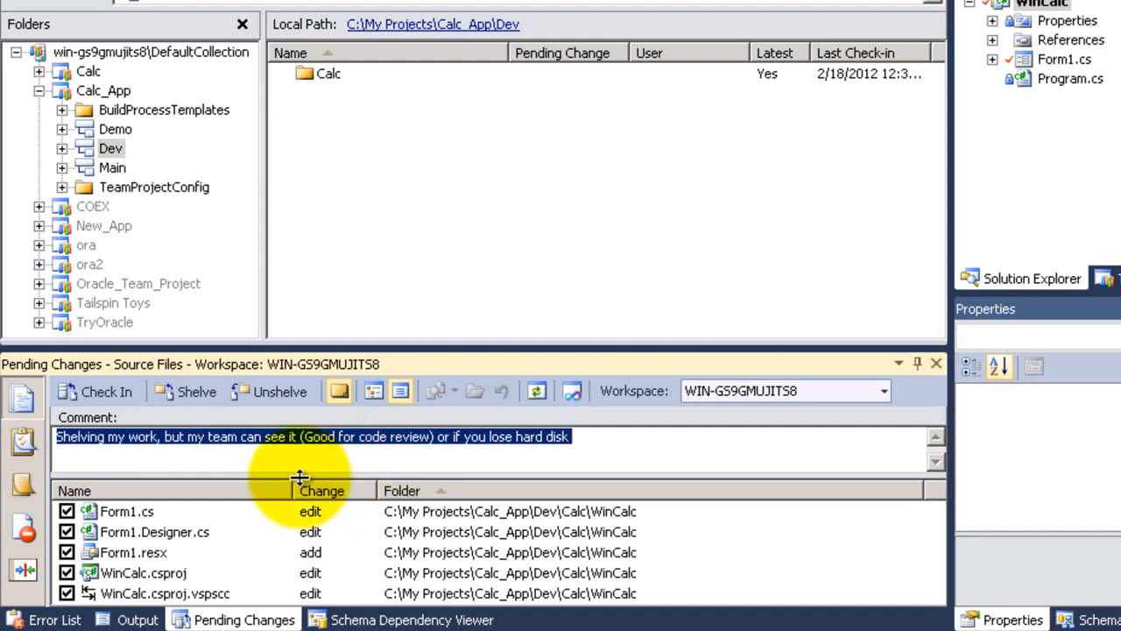
# Open Form1.cs in the designer to inspect the unshelved form controls.
pyautogui.click(276, 457)
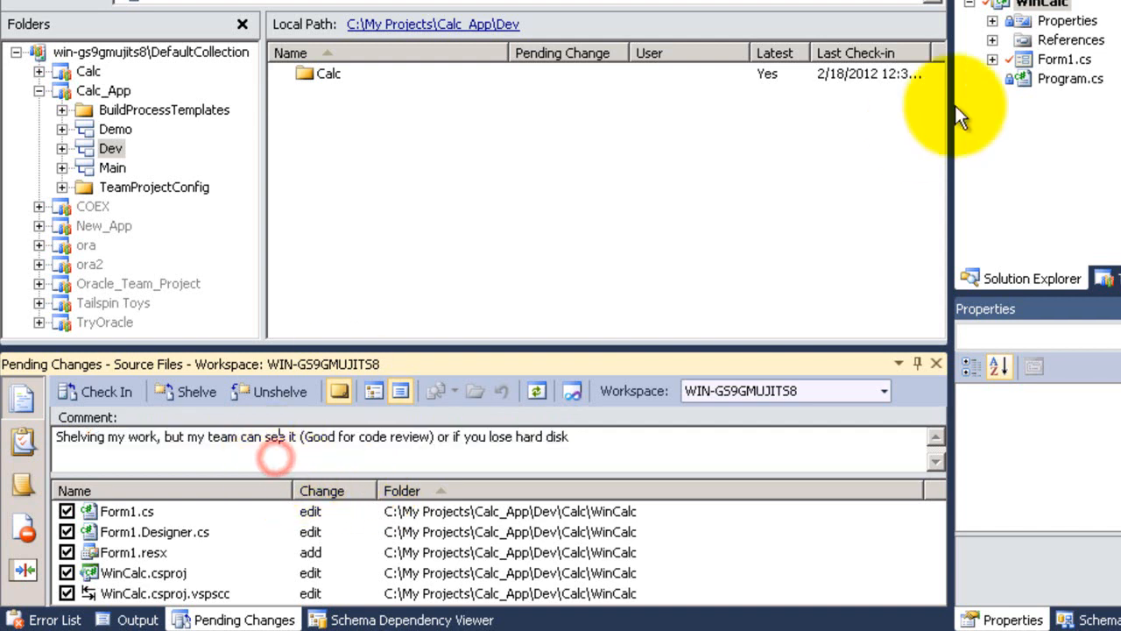
pyautogui.click(1065, 59)
pyautogui.doubleClick(1065, 60)
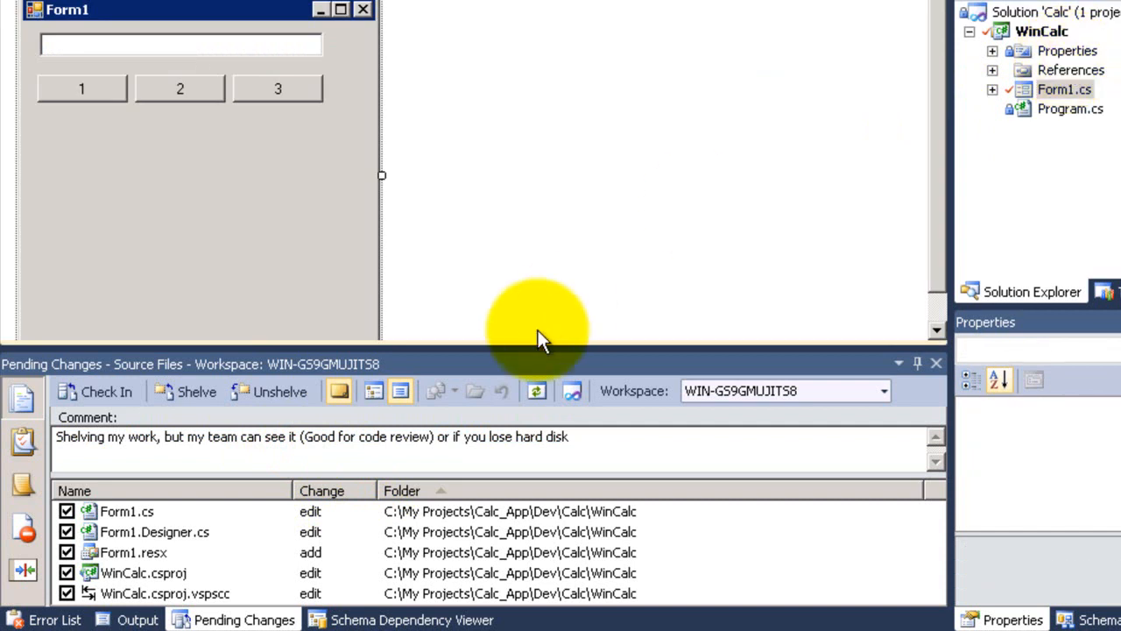
# Try to check in the pending WinCalc changes without overriding the check-in policy.
pyautogui.click(156, 460)
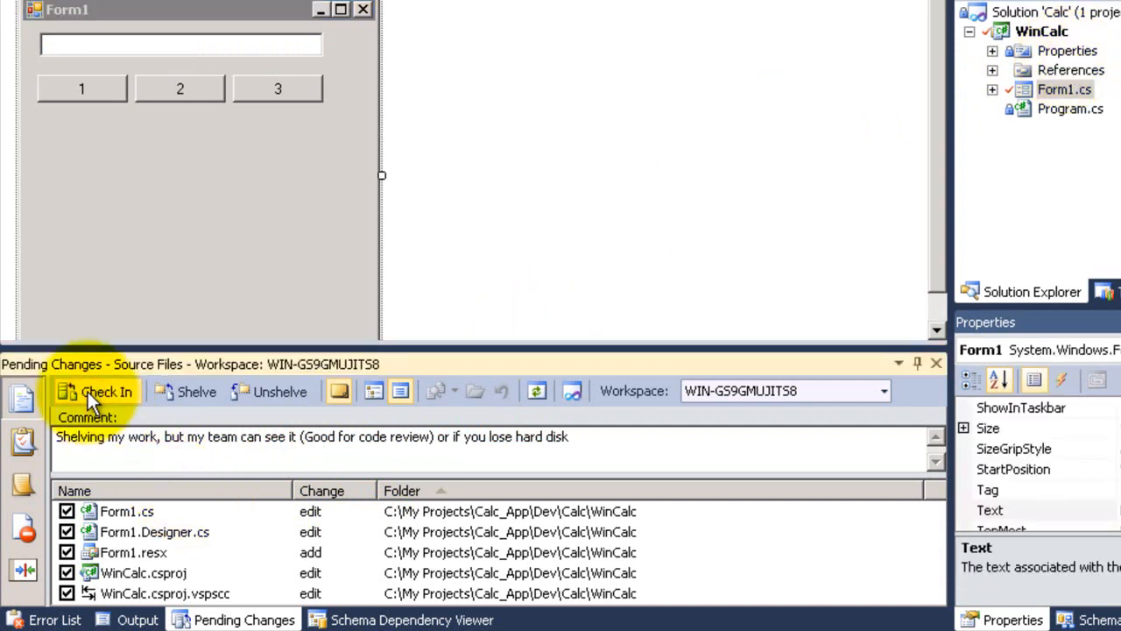
pyautogui.click(87, 392)
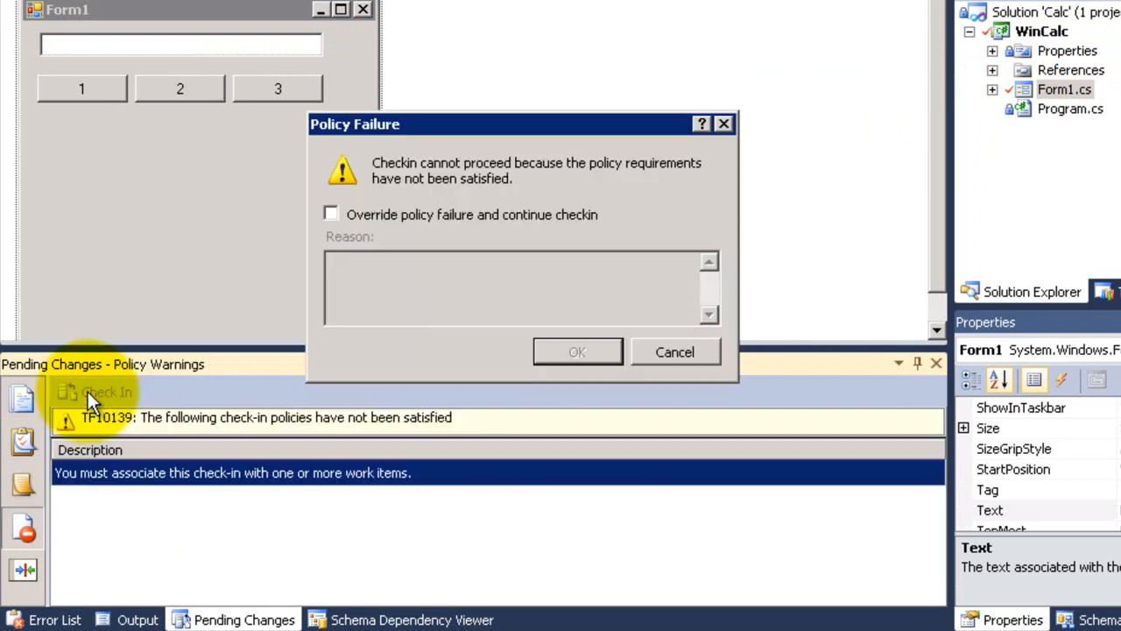
pyautogui.click(658, 352)
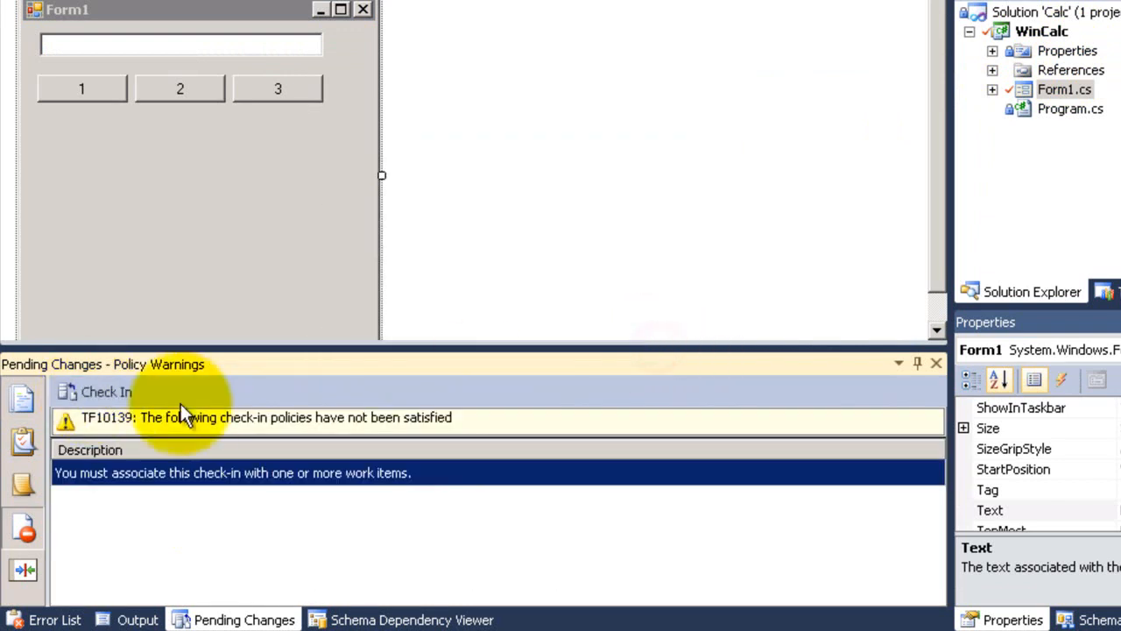
# Replace the old shelving comment on the pending WinCalc source files with a short check-in comment starting with "Nrmal".
pyautogui.click(33, 397)
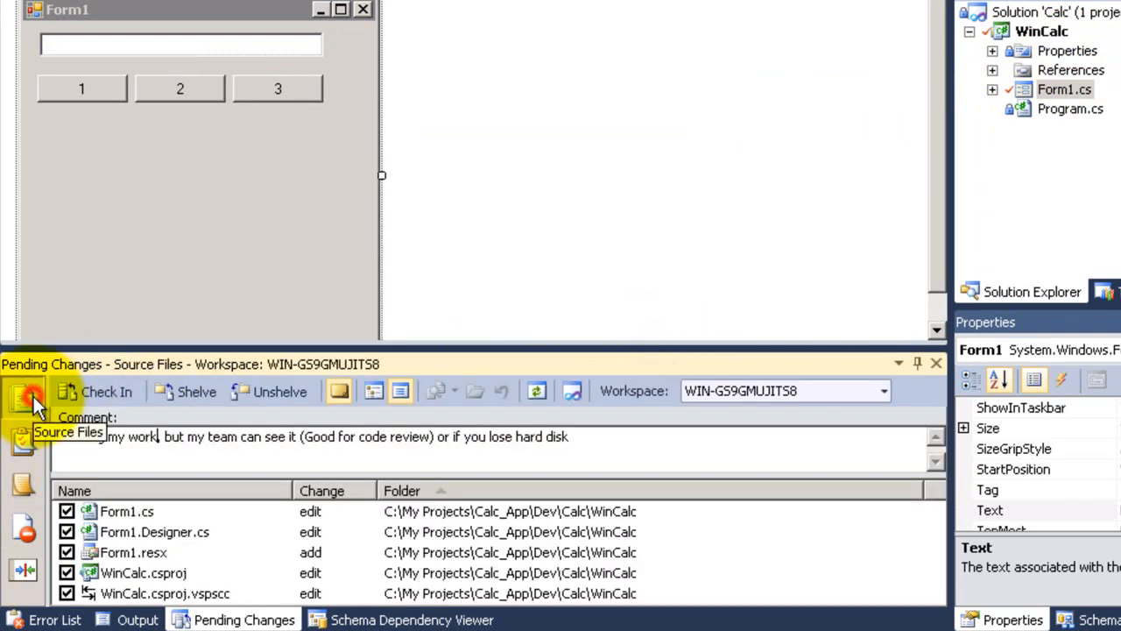
pyautogui.click(570, 436)
pyautogui.hotkey('ctrl', 'a')
pyautogui.write('Nrmal')
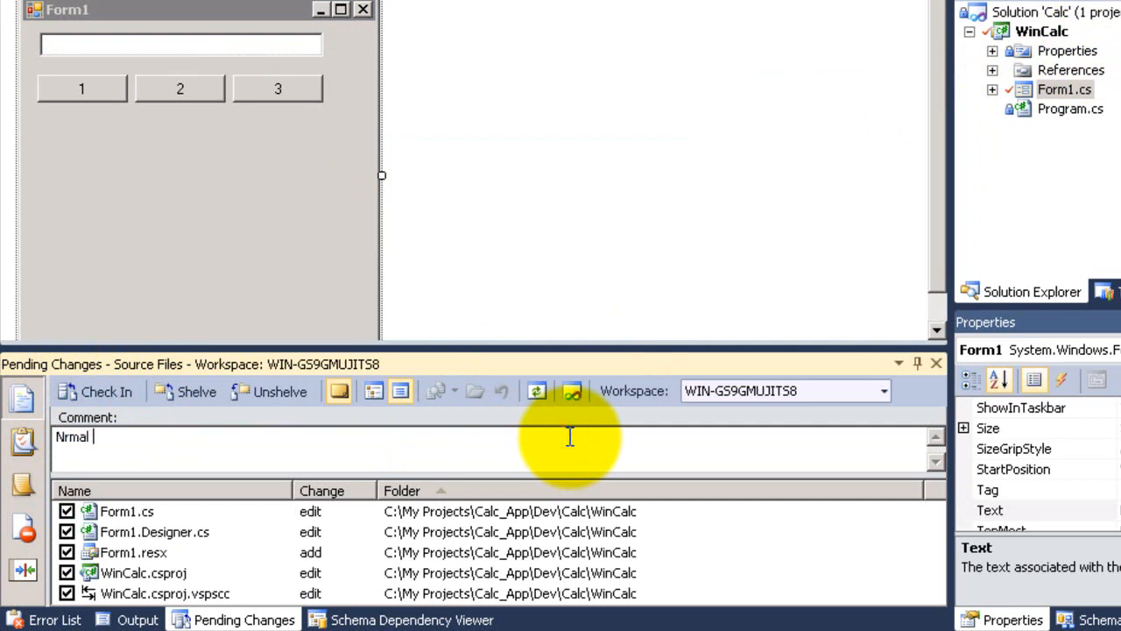
pyautogui.write('Nrma')
pyautogui.press('BackSpace')
pyautogui.press('BackSpace')
pyautogui.press('BackSpace')
# Associate the task "Implementing Addition fo 2 numbers" using the Associate check-in action, and check in the pending WinCalc changes.
pyautogui.click(23, 441)
pyautogui.click(60, 463)
pyautogui.click(169, 462)
pyautogui.click(146, 480)
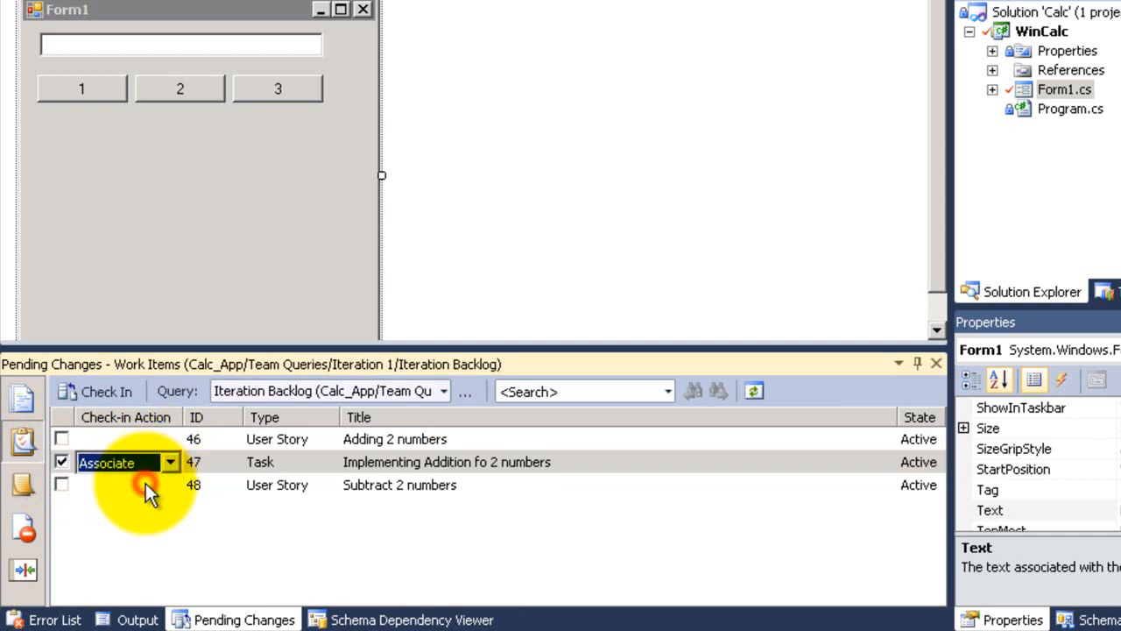
pyautogui.click(23, 398)
pyautogui.click(99, 389)
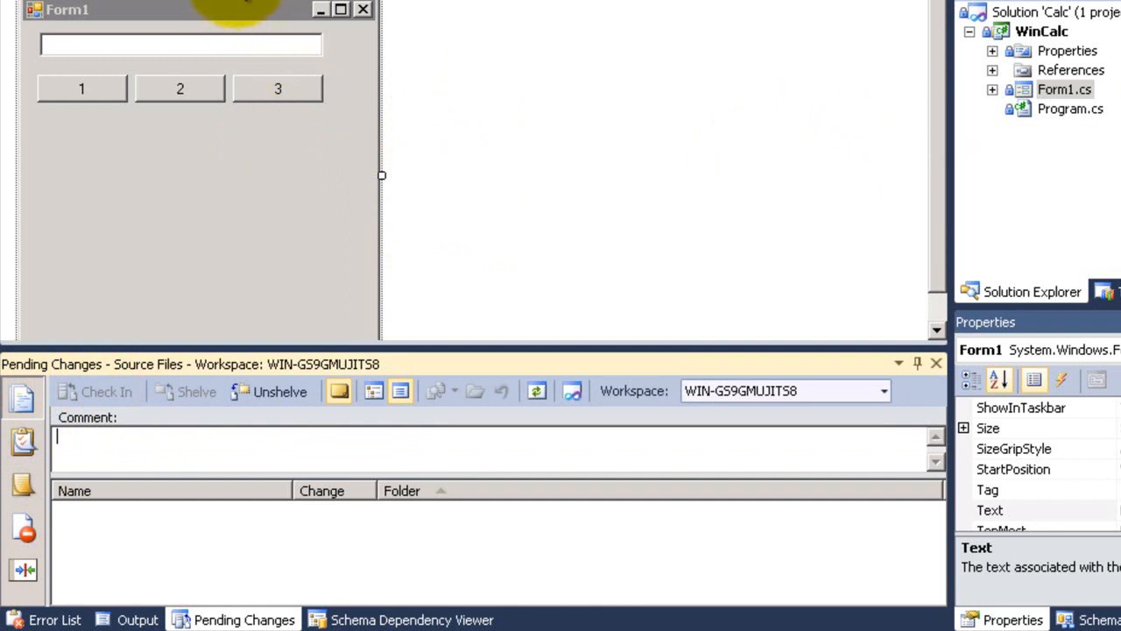
# Return to Source Control Explorer and view the history of the Dev branch under Calc_App.
pyautogui.click(226, 1)
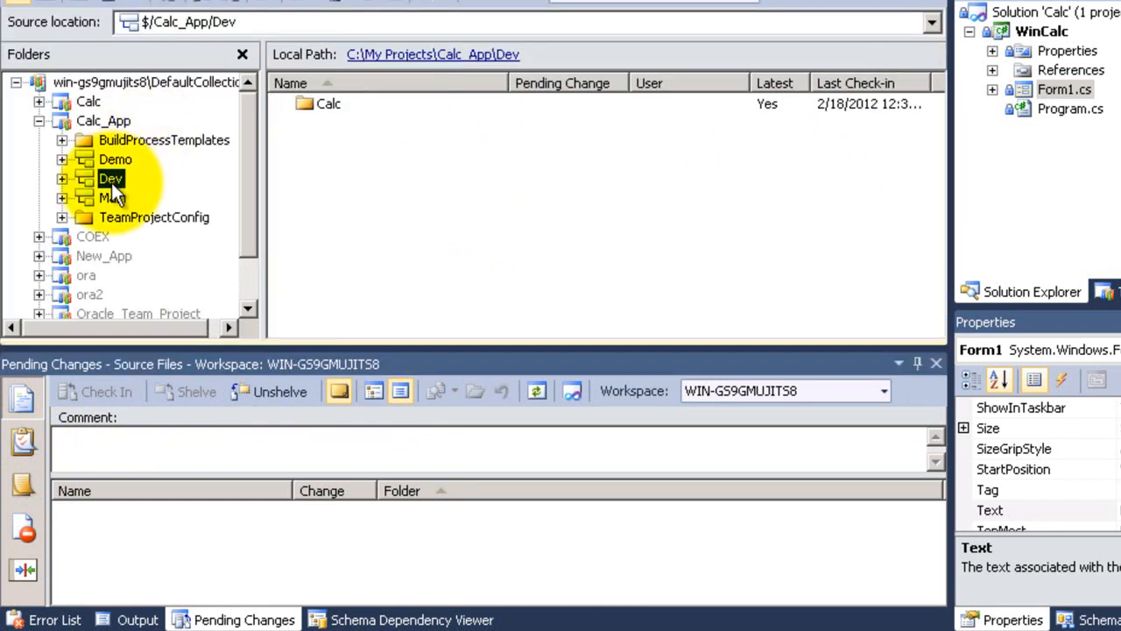
pyautogui.rightClick(111, 180)
pyautogui.click(186, 314)
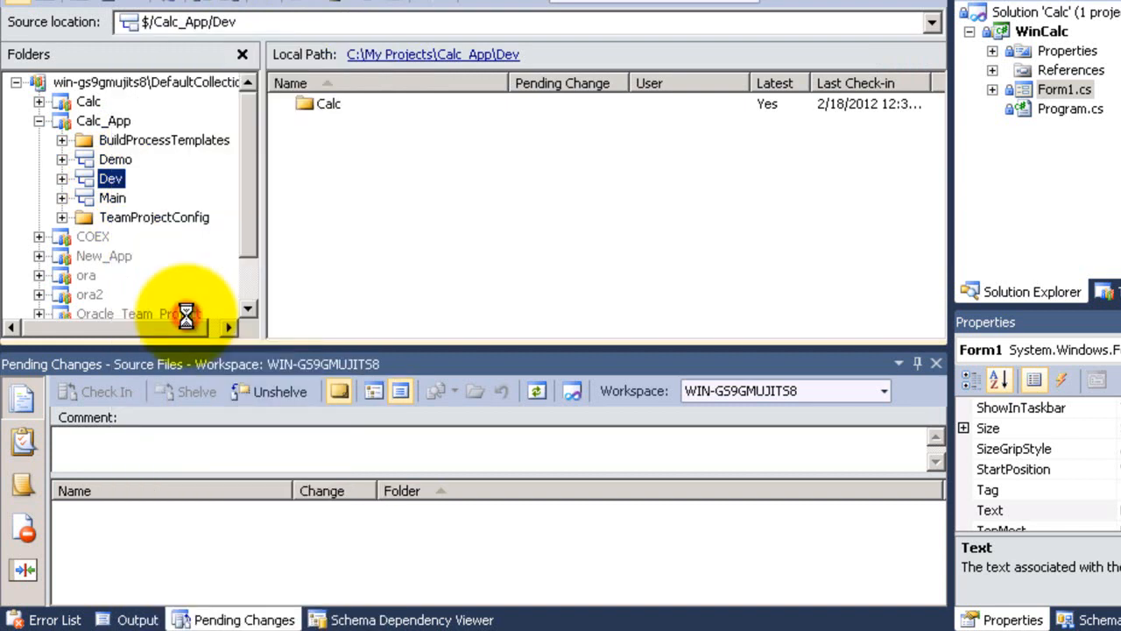